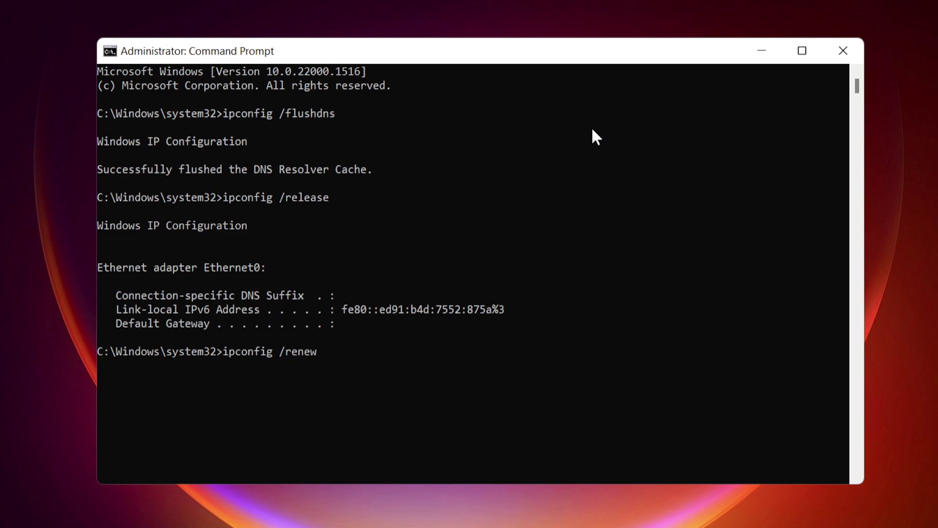
Step: Run ipconfig /renew to renew the Ethernet0 IP address after the flush and release
key("Return")
type("netsh winsock reset")
Step: Run netsh winsock reset, netsh int ip reset, and the ipv4 and ip6 interface resets
key("Return")
type("etsh")
type("int ip reset")
key("Return")
type("netsh interface ipv4 reset")
key("Return")
type("netsh")
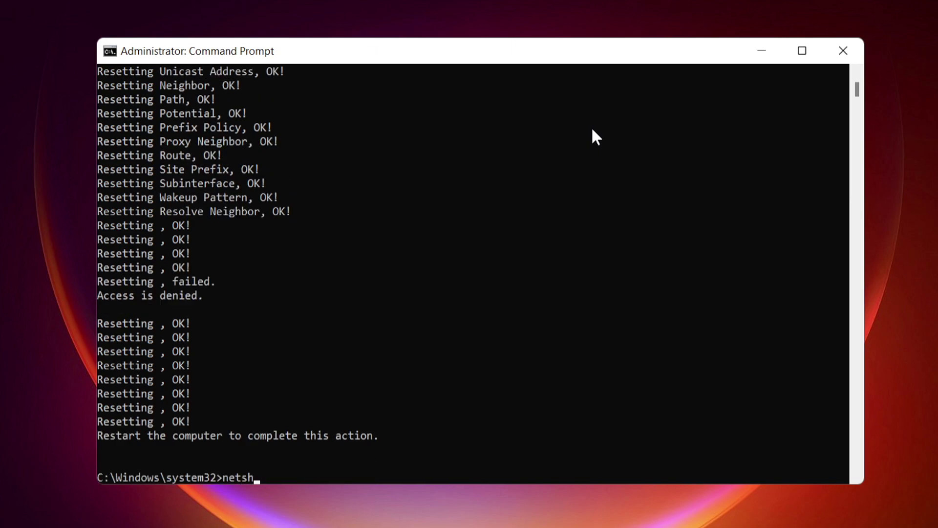
type(" interface ipv6 reset")
key("Return")
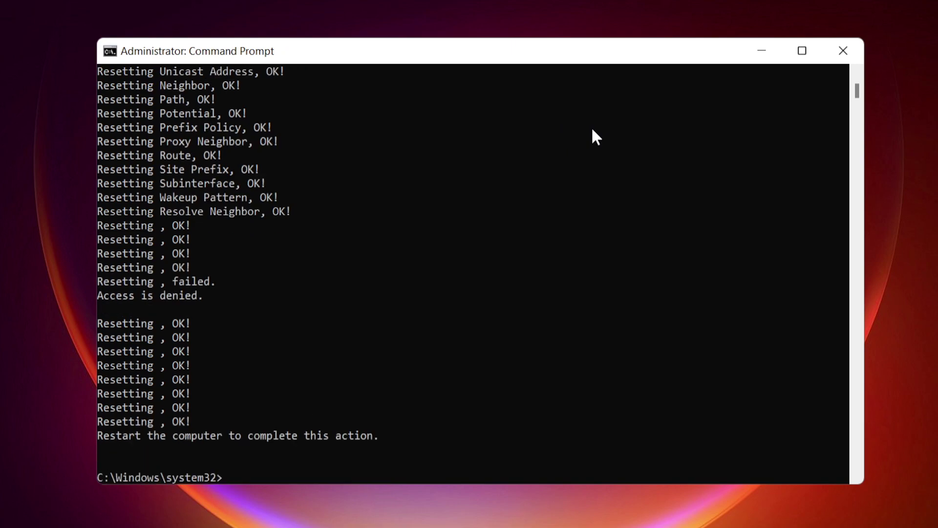